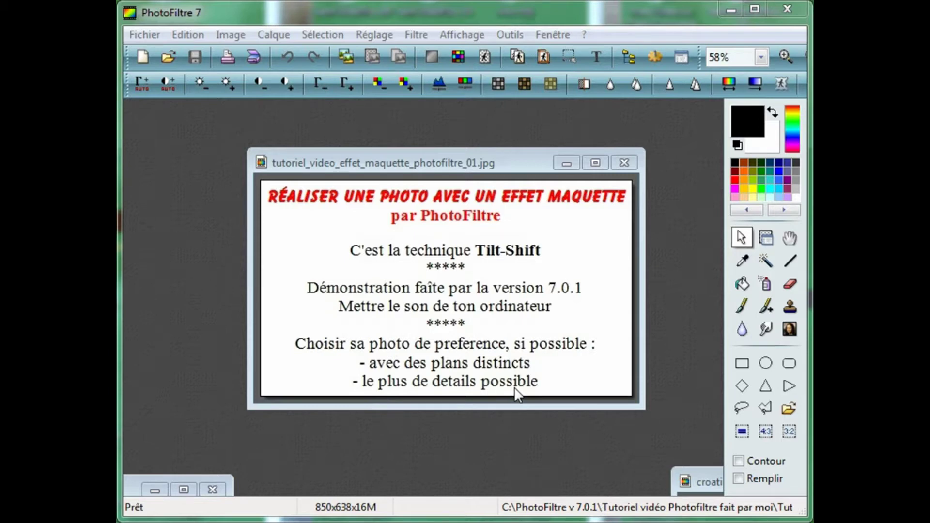
Restore the minimized croatie-originale.JPG window over the tutorial title image
double_click(130, 483)
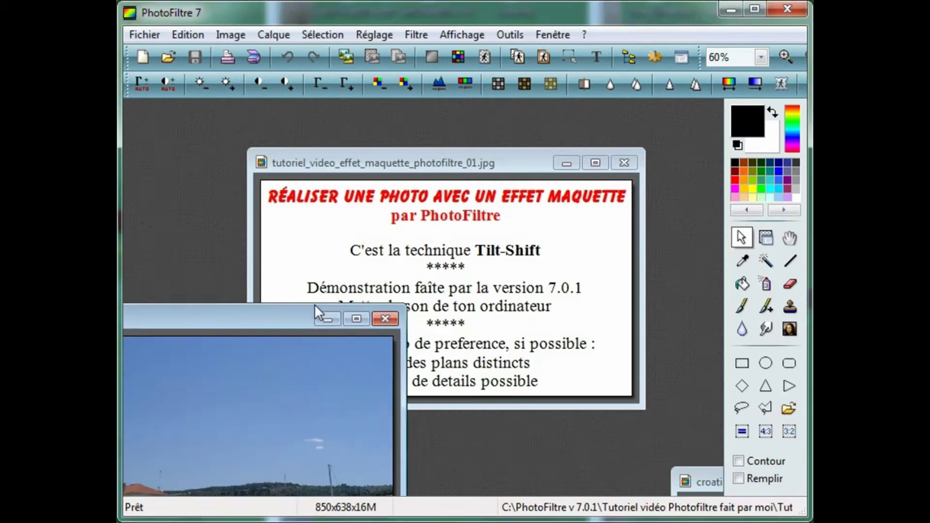
Restore croatie-maquette.JPG, slide it over croatie-originale.JPG to compare, then close it
left_click_drag(557, 125, 582, 115)
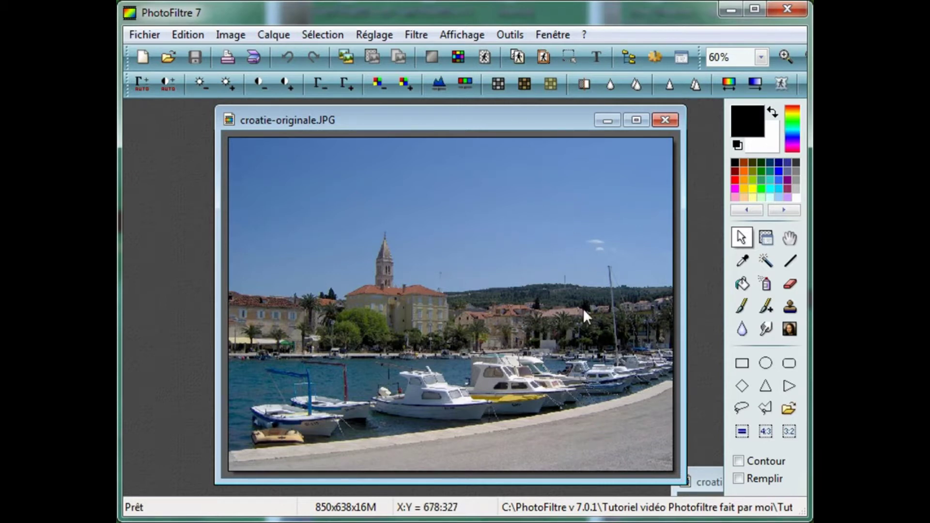
double_click(705, 477)
left_click_drag(614, 353, 239, 116)
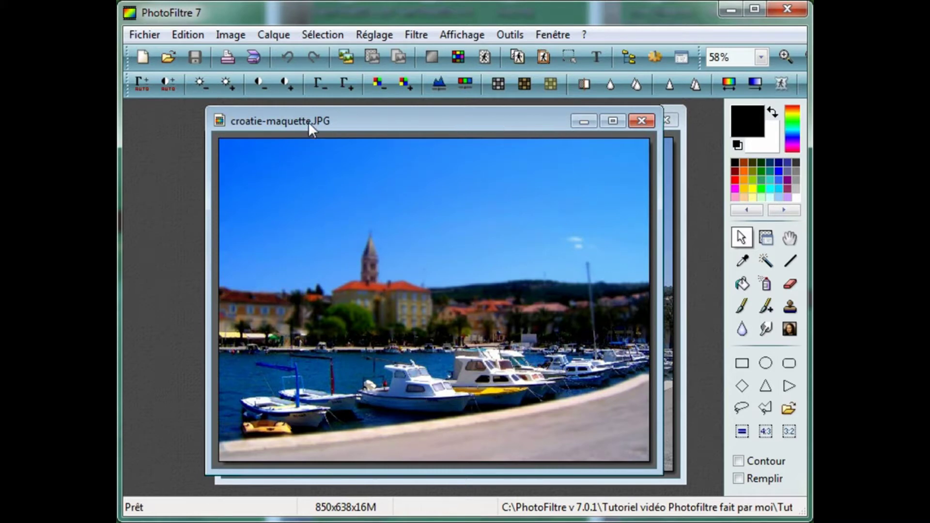
left_click_drag(233, 114, 679, 464)
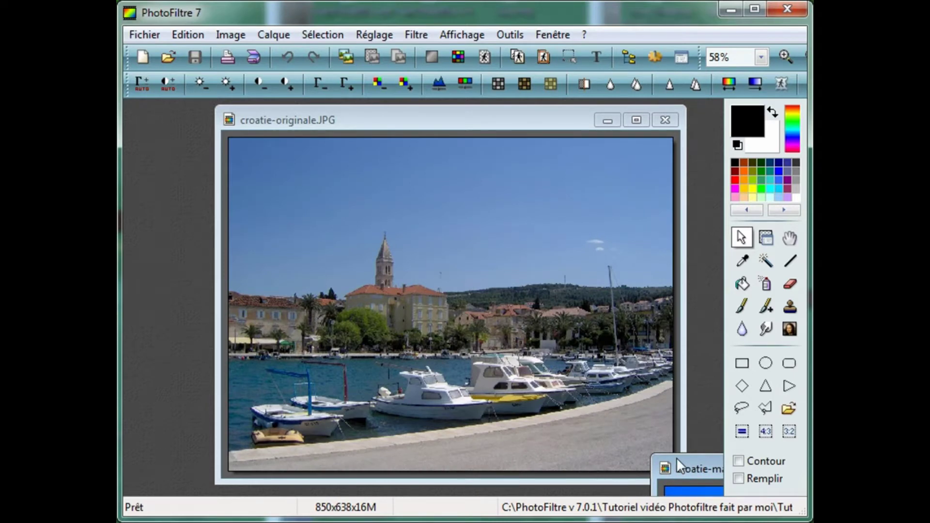
left_click_drag(679, 461, 230, 115)
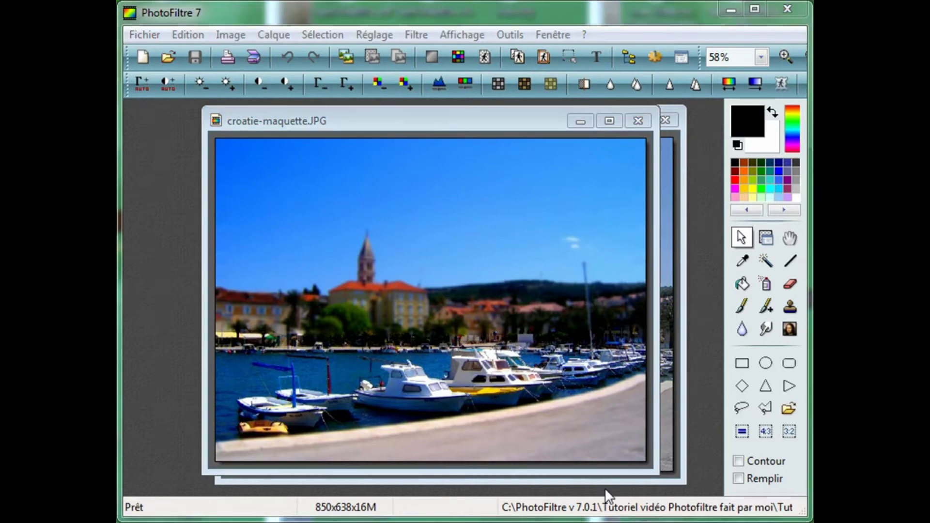
left_click(637, 121)
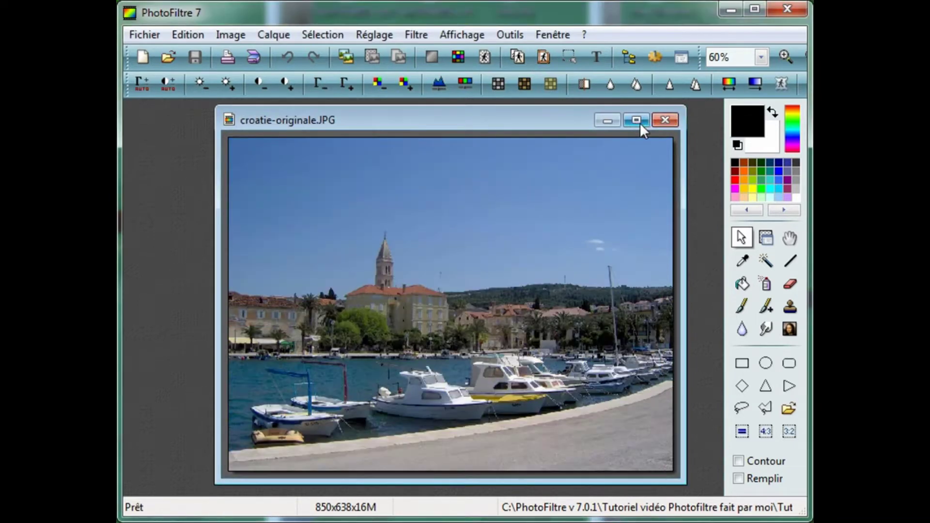
Close the original and title images, then reopen croatie-originale.JPG via Fichier > Ouvrir
left_click(664, 120)
left_click(624, 163)
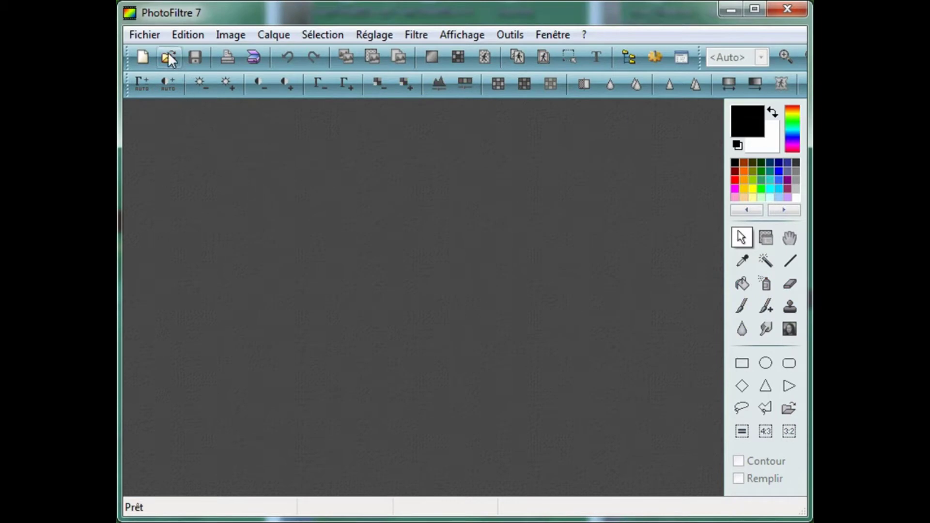
left_click(144, 33)
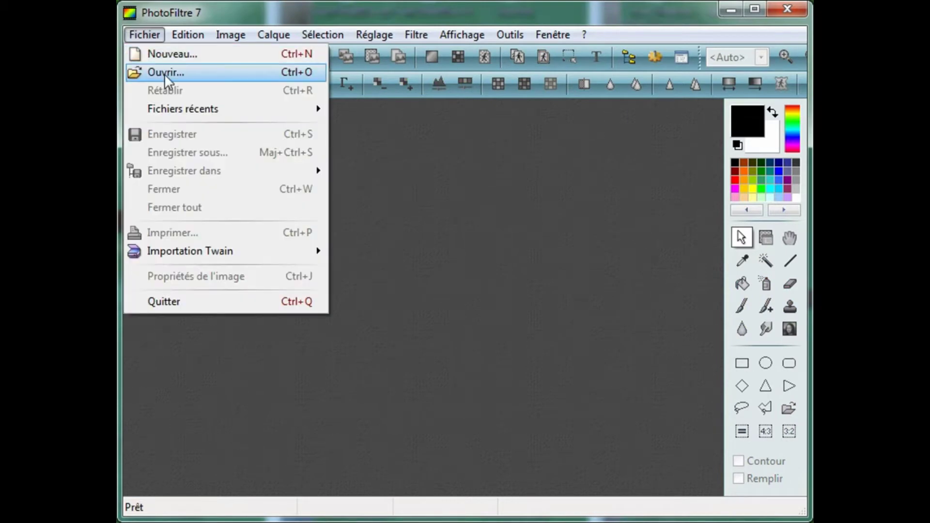
left_click(164, 72)
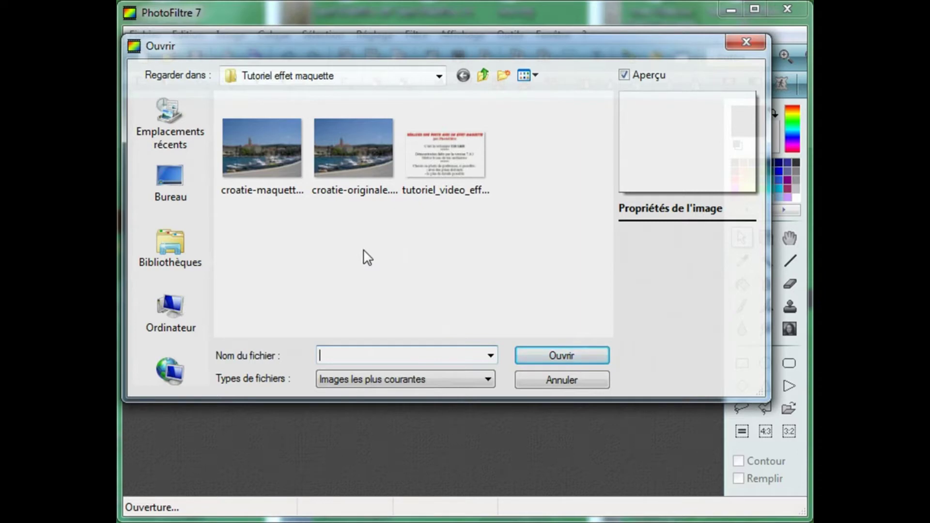
double_click(362, 158)
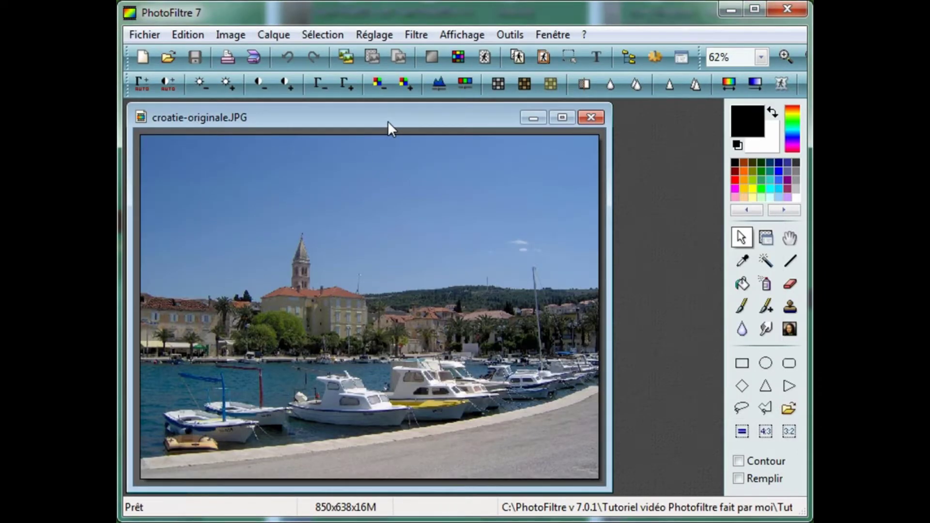
Raise the harbour photo's contrast to about 36% with Luminosité / Contraste
left_click_drag(388, 122, 451, 121)
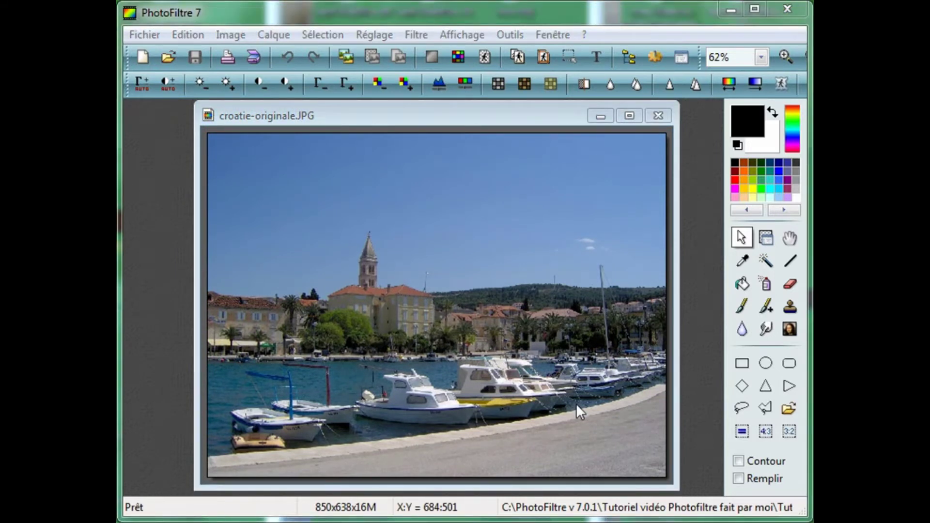
left_click(374, 35)
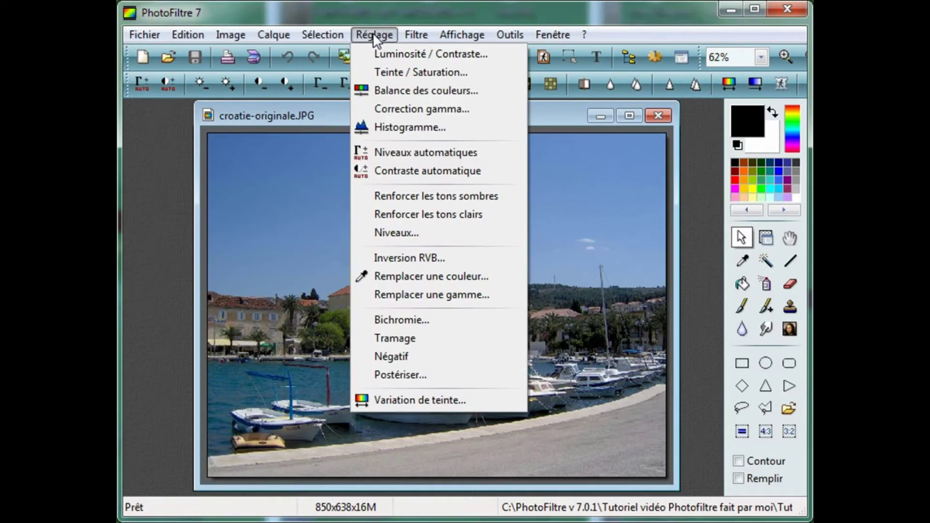
left_click(399, 53)
left_click_drag(535, 257, 465, 253)
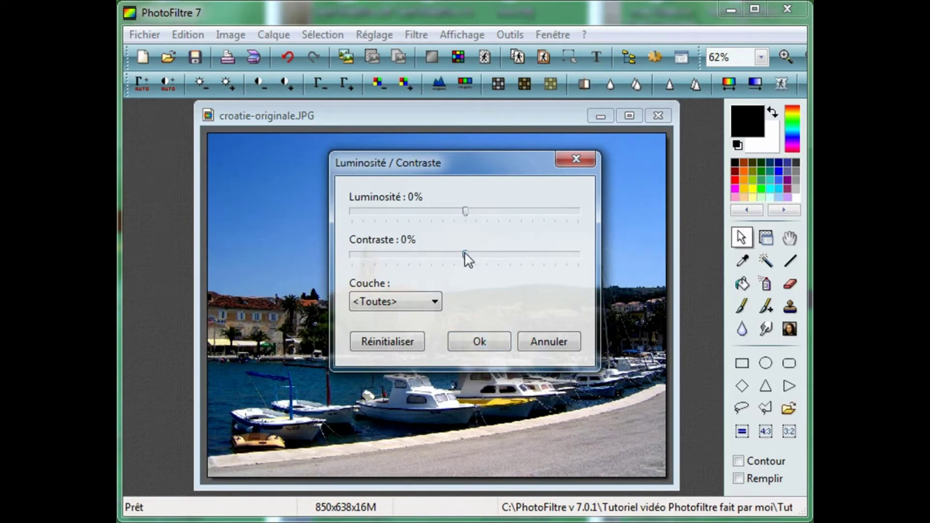
left_click_drag(465, 254, 543, 253)
left_click(495, 341)
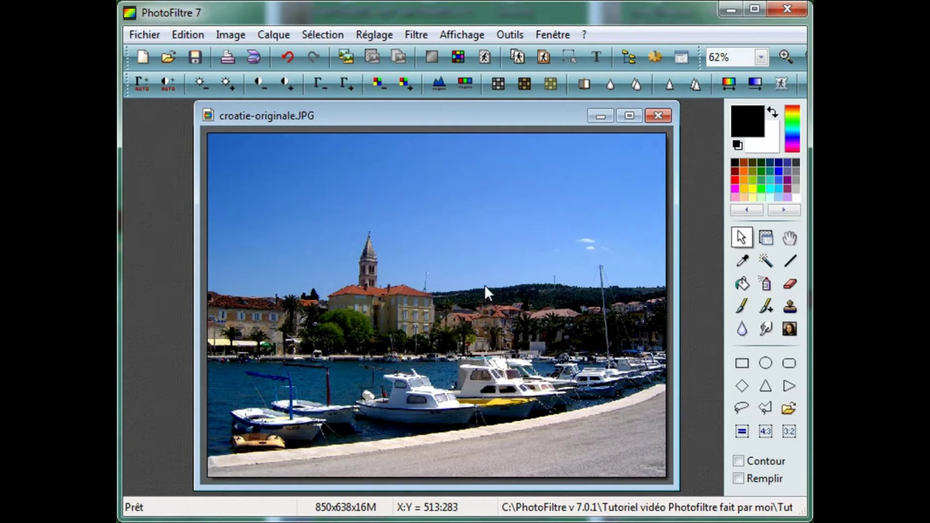
left_click(378, 35)
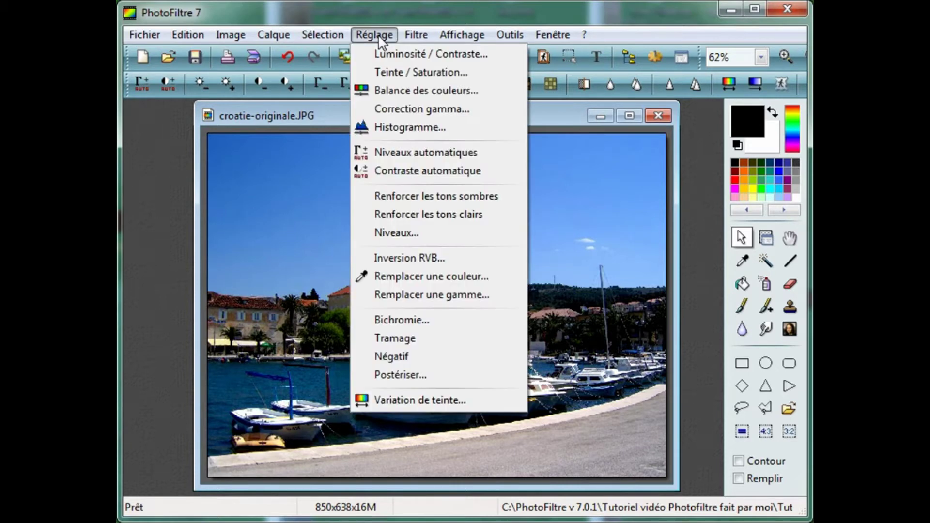
Boost the photo's saturation to about 59% with Teinte / Saturation
left_click(391, 72)
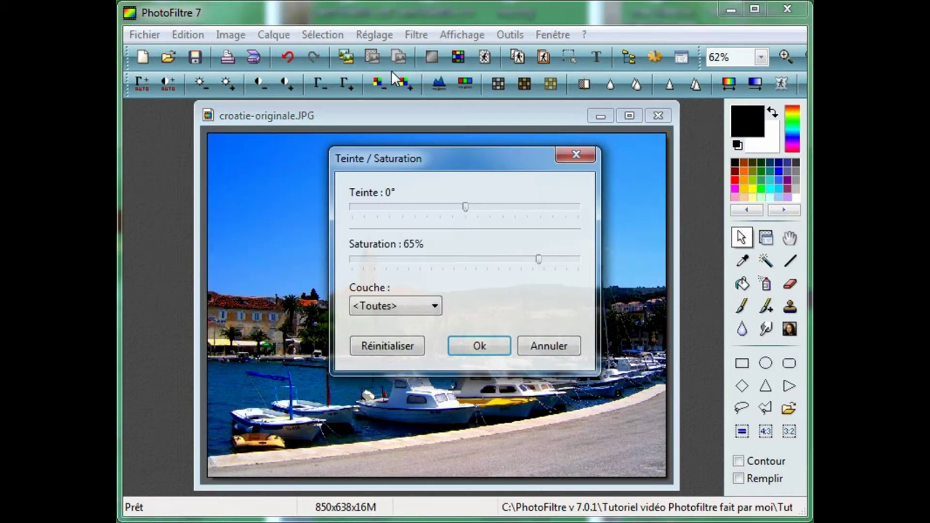
left_click_drag(540, 259, 465, 259)
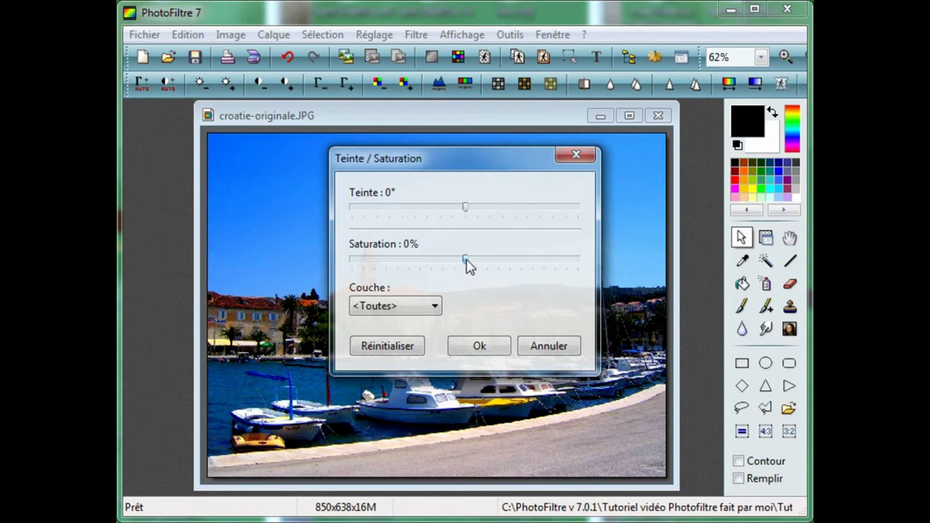
left_click_drag(466, 260, 539, 260)
left_click(474, 348)
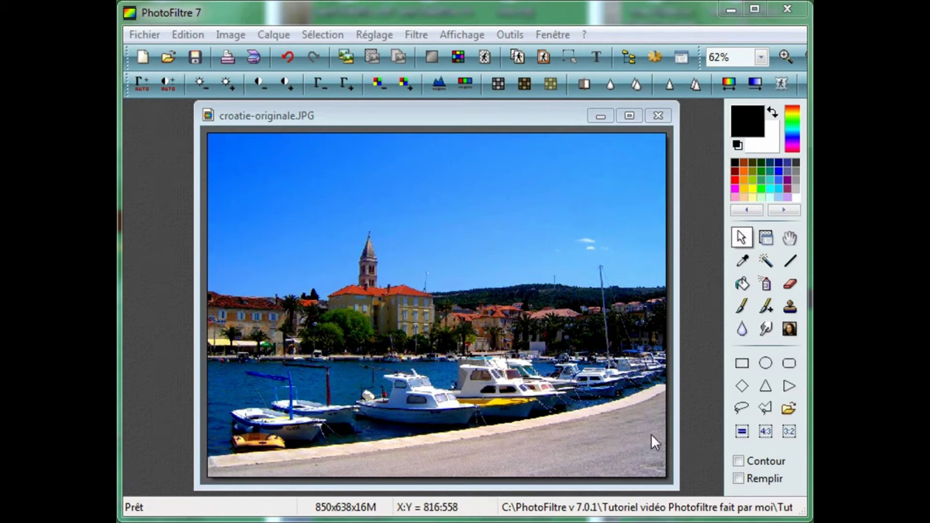
left_click(742, 407)
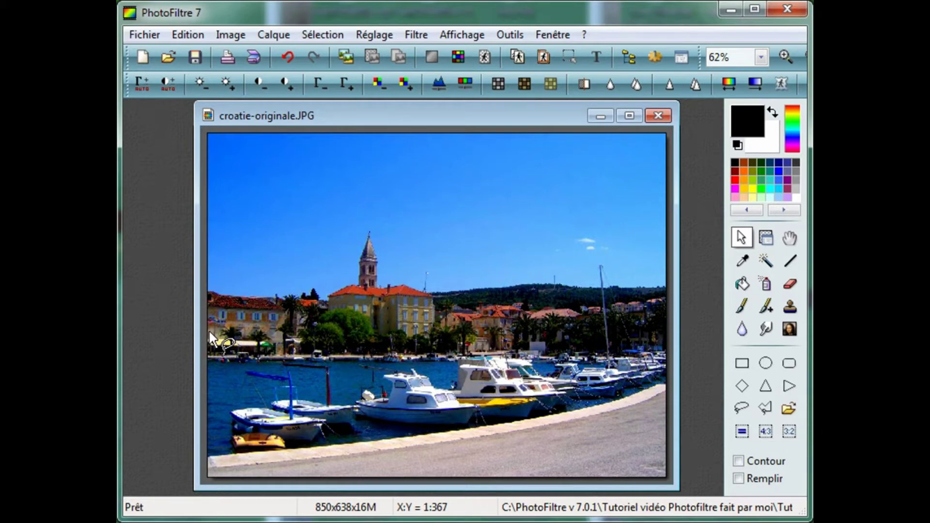
Lasso a band from the left waterfront to the right edge and back along the quay
mouse_move(213, 332)
left_mouse_down()
mouse_move(248, 342)
mouse_move(267, 331)
left_mouse_up()
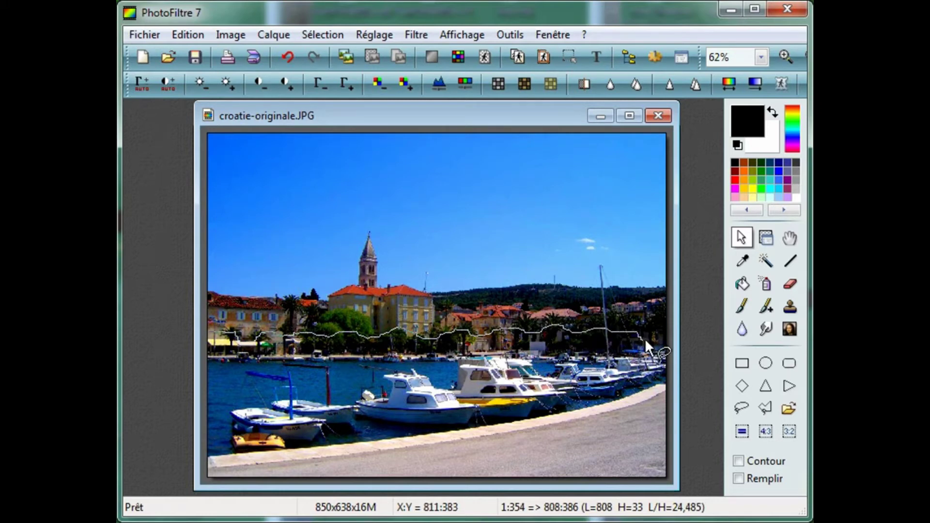
mouse_move(667, 361)
left_mouse_down()
mouse_move(640, 388)
mouse_move(561, 408)
left_mouse_up()
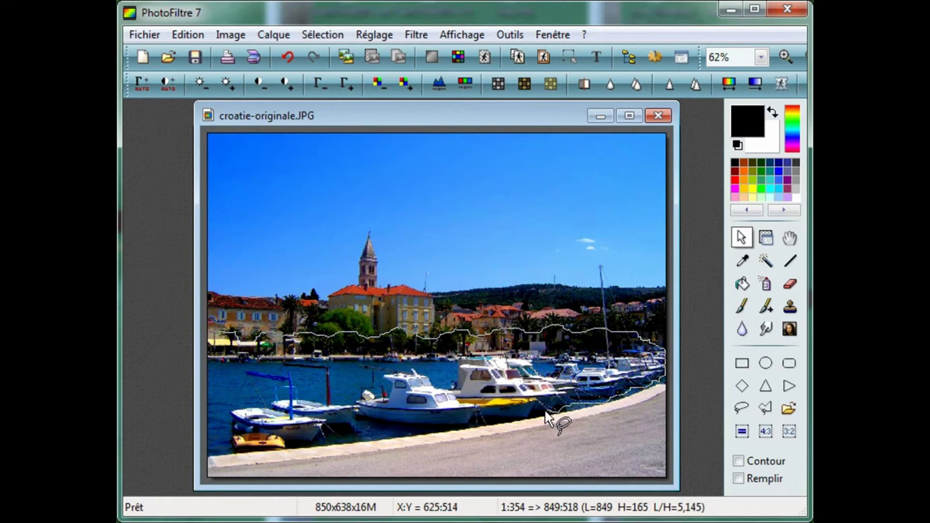
left_click_drag(513, 413, 490, 418)
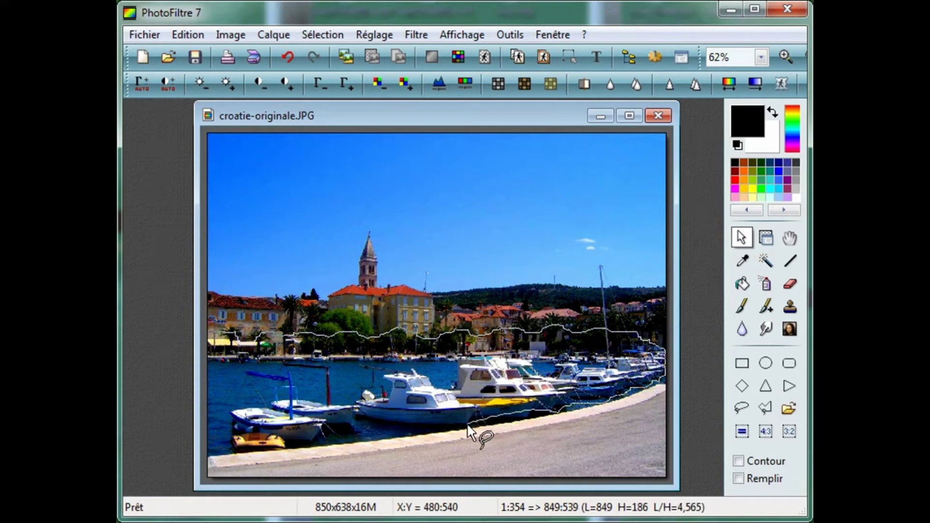
left_click_drag(438, 427, 338, 442)
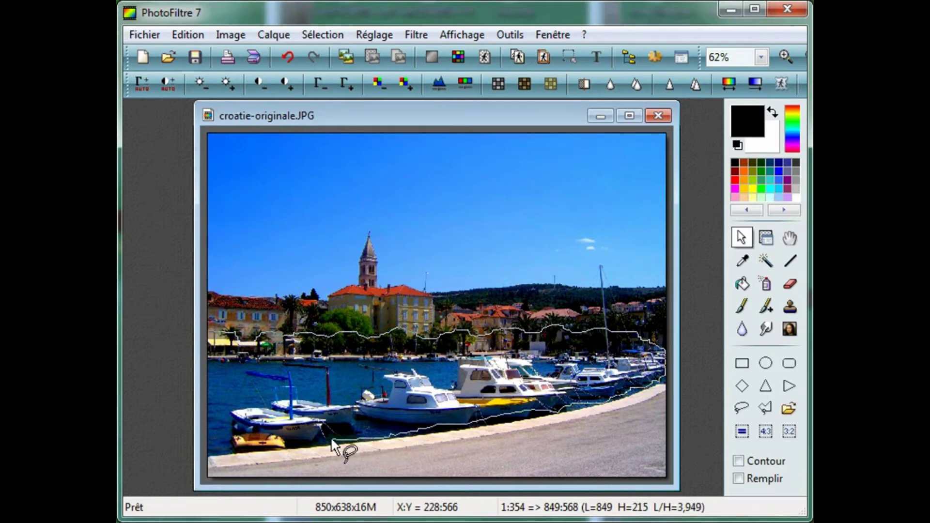
left_click_drag(293, 446, 227, 446)
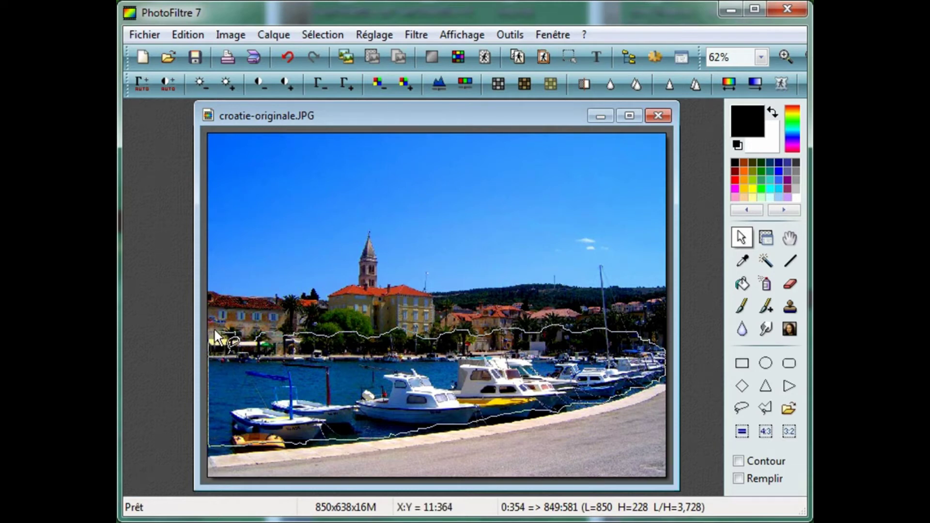
left_click_drag(214, 331, 215, 332)
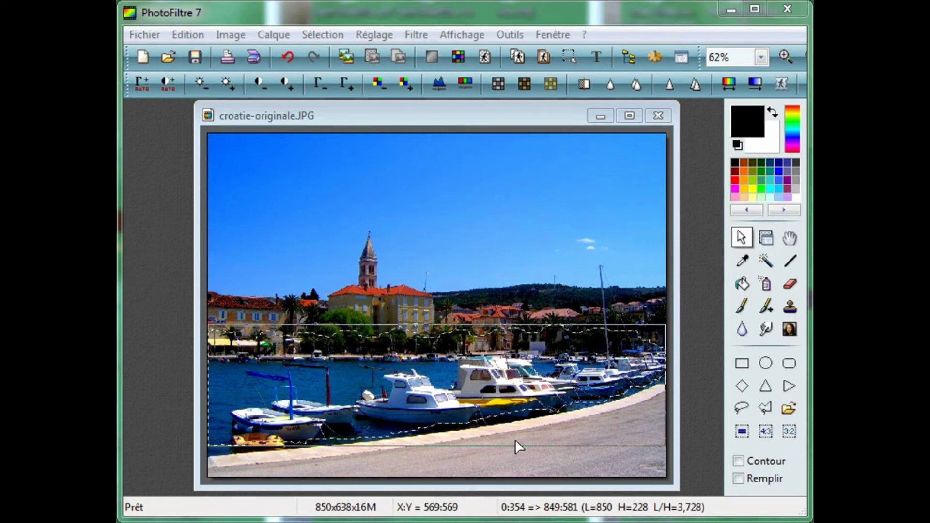
left_click(327, 33)
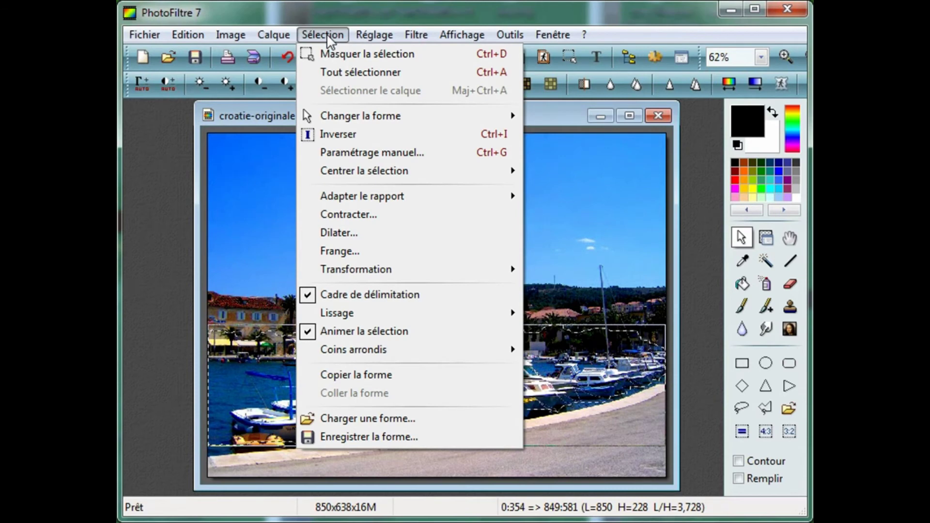
Invert the selection so the sky and foreground outside the boat band are selected
left_click(335, 135)
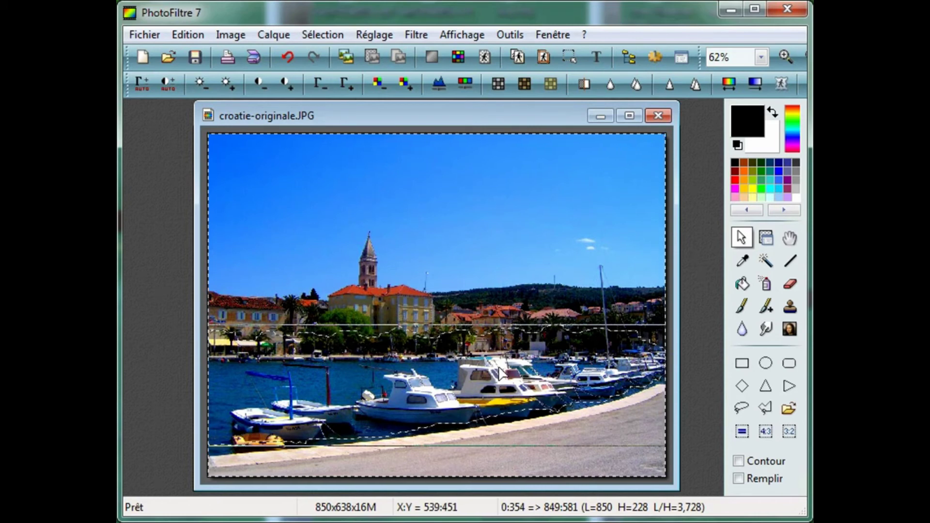
left_click(420, 35)
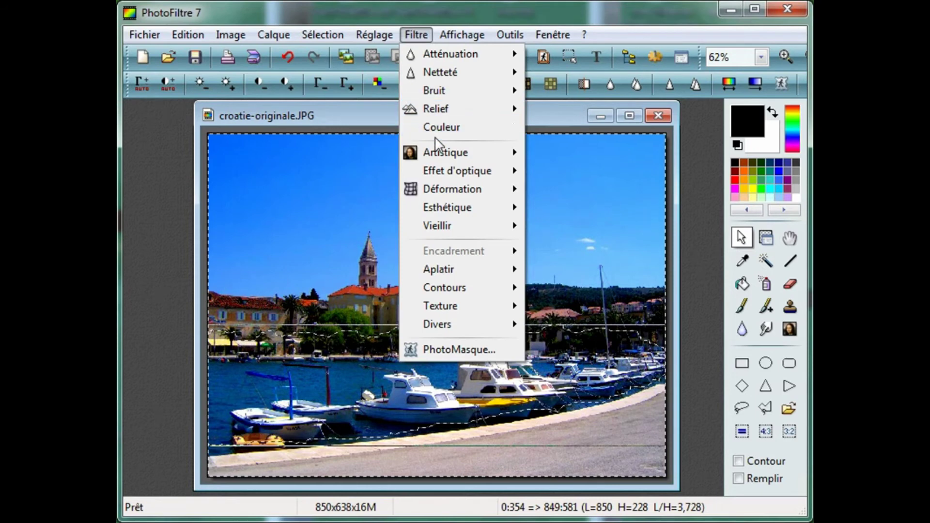
mouse_move(457, 171)
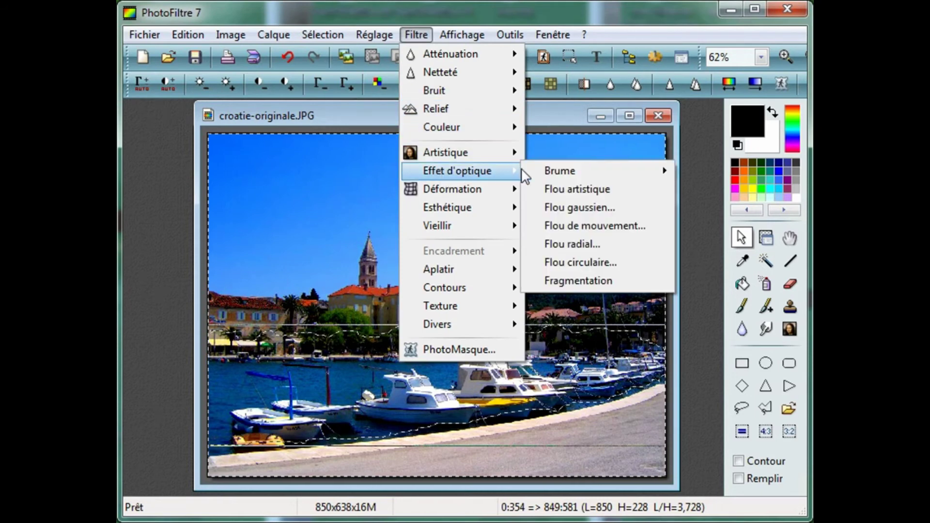
Apply a 2-pixel Gaussian blur (Flou gaussien) to the area outside the boat band
left_click(572, 210)
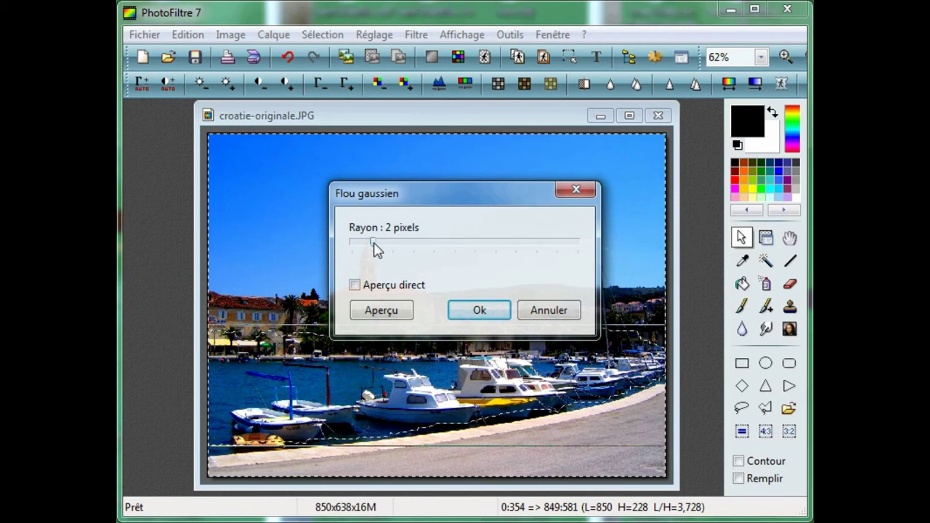
left_click(472, 309)
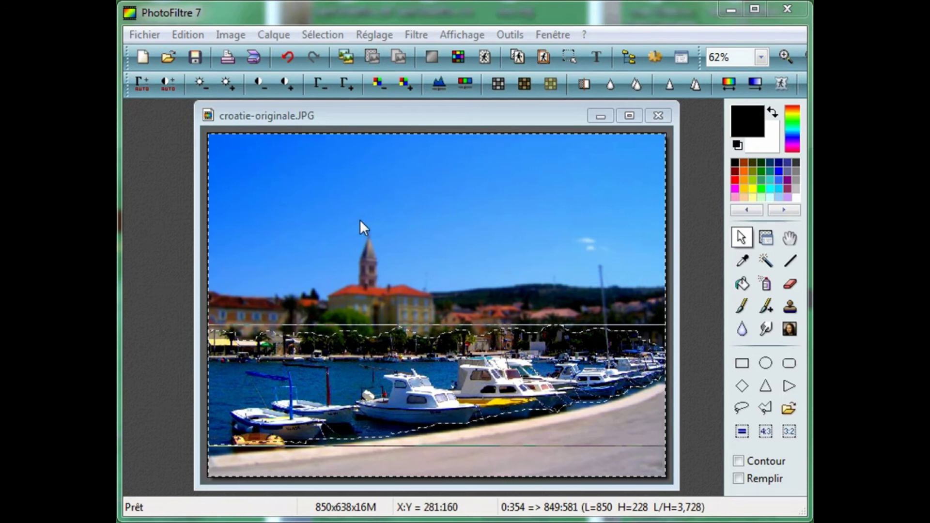
Select the whole image and soften it with Filtre > Atténuation > Adoucir
left_click(324, 35)
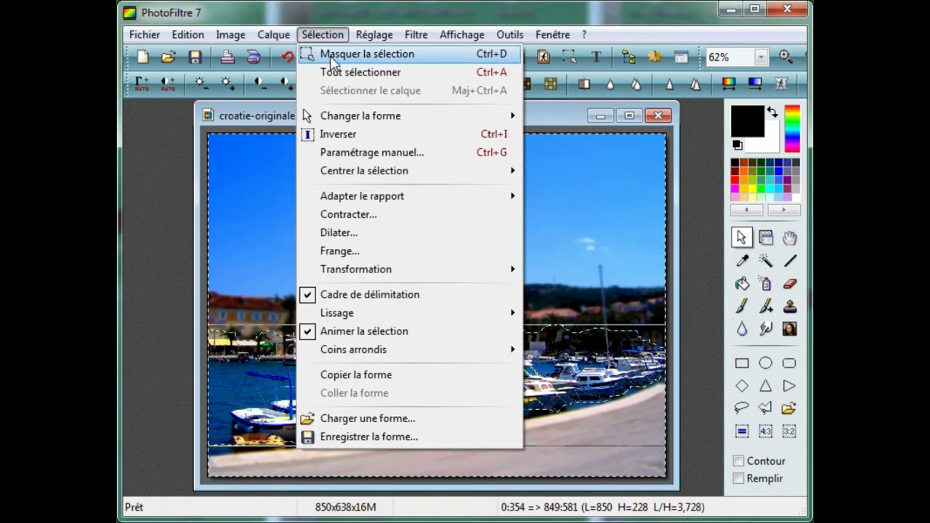
left_click(334, 72)
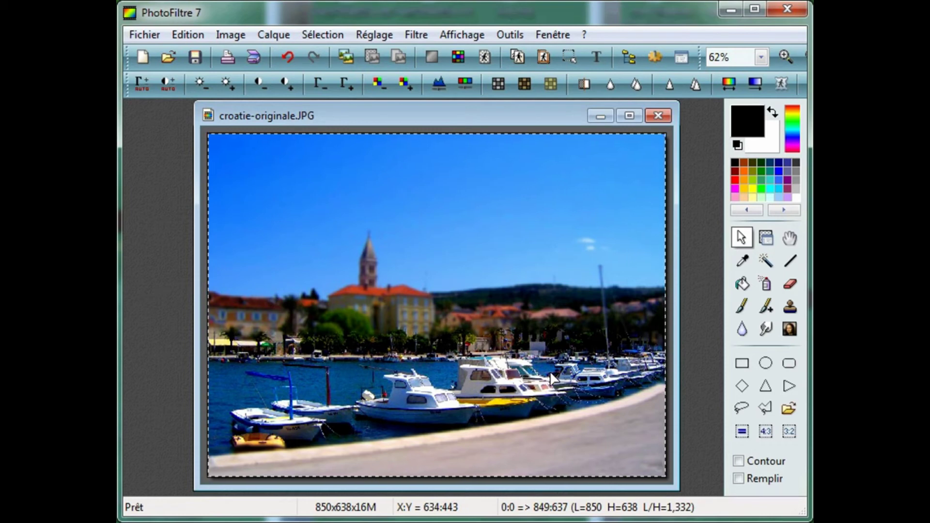
left_click(421, 34)
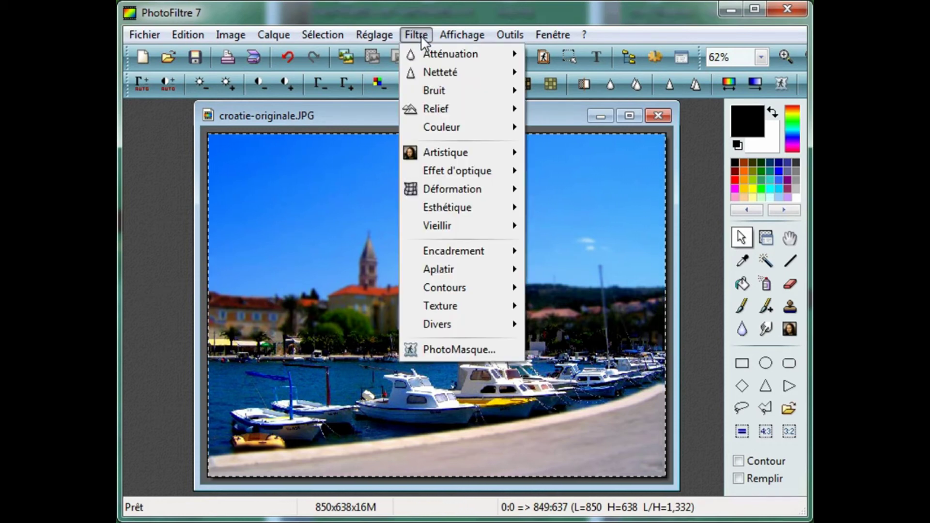
mouse_move(450, 54)
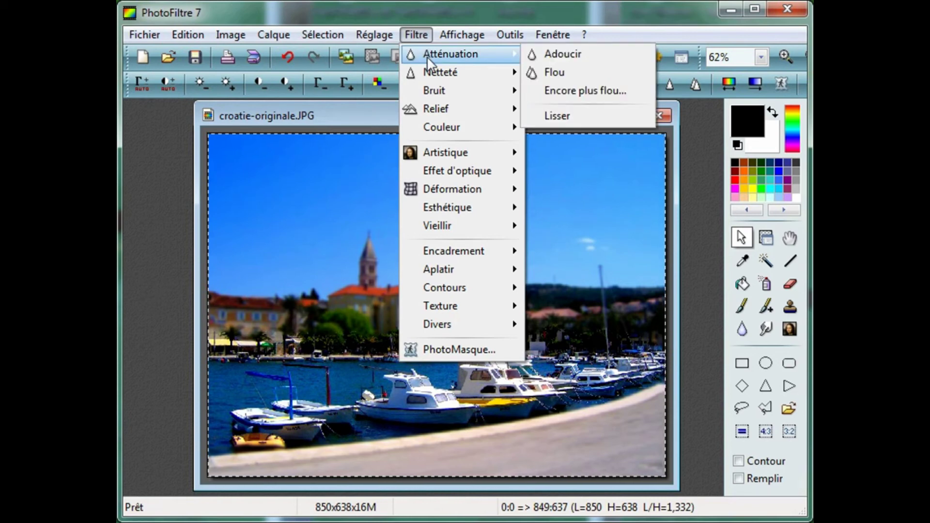
left_click(559, 53)
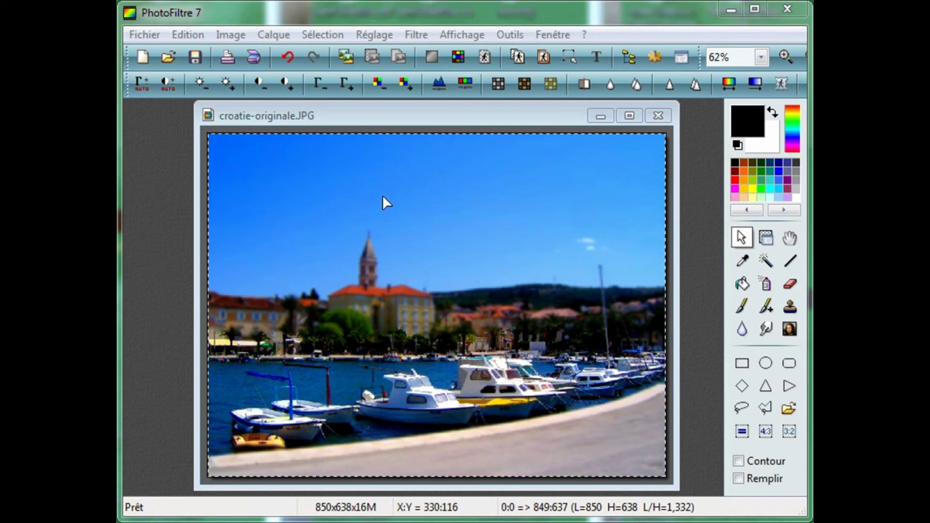
left_click(149, 39)
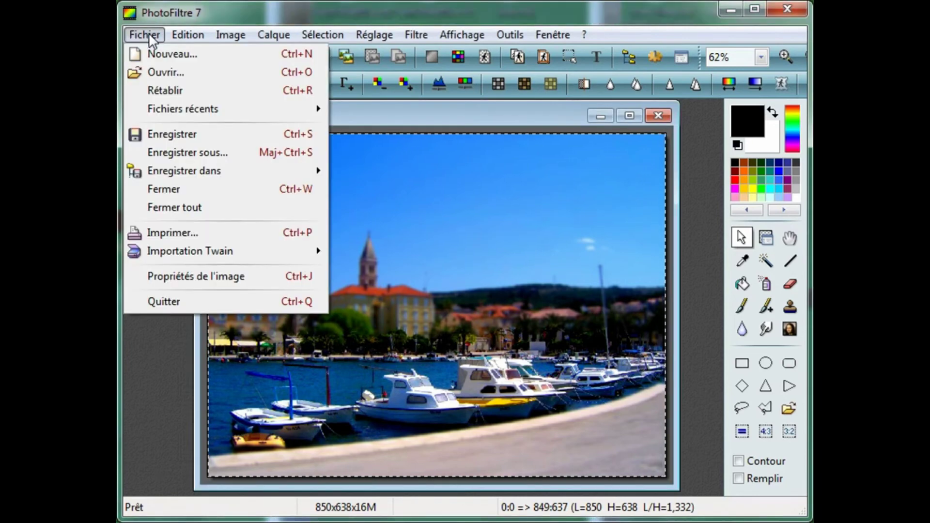
Save as croatie-originale-01.JPG in Tutoriel effet maquette at JPEG quality 90, then close it
left_click(161, 153)
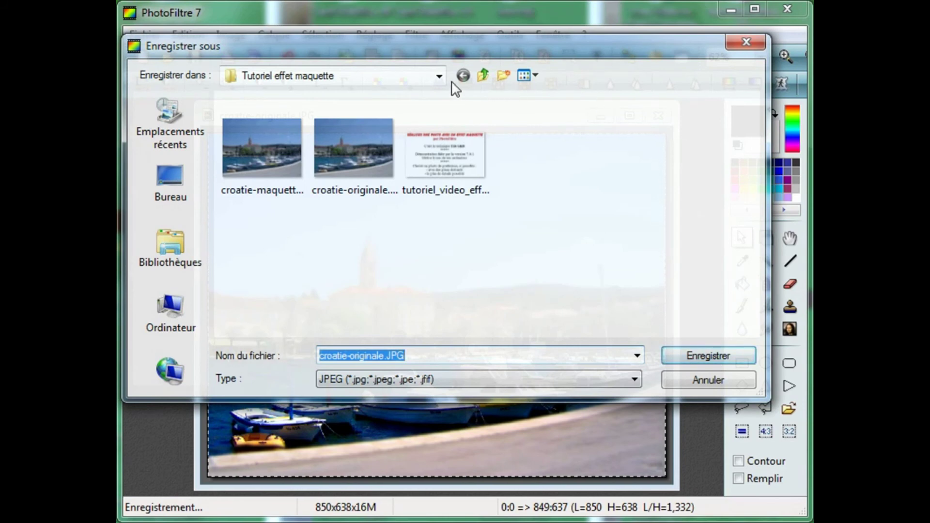
left_click(439, 76)
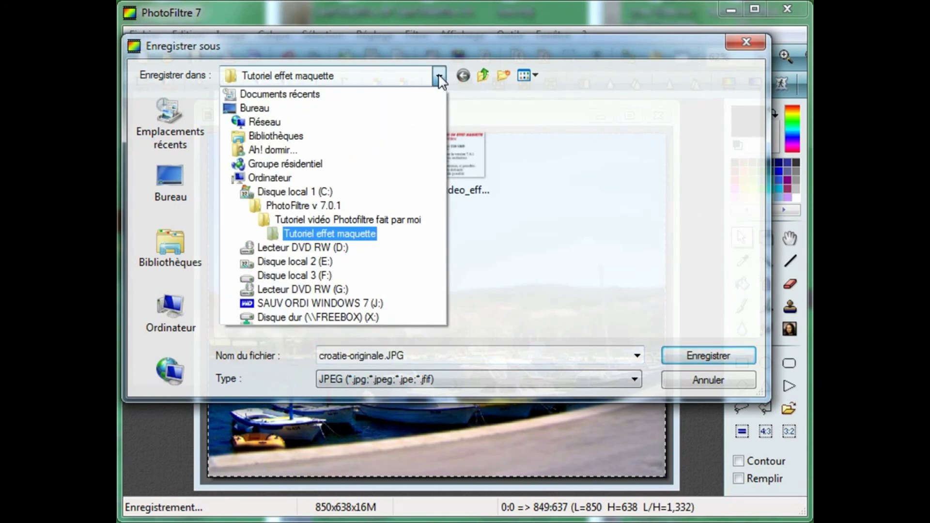
left_click(439, 76)
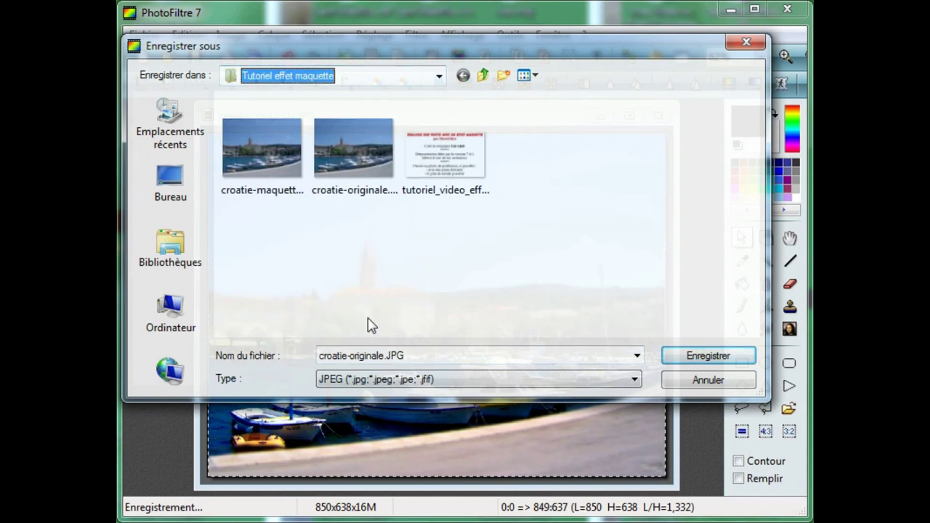
double_click(382, 355)
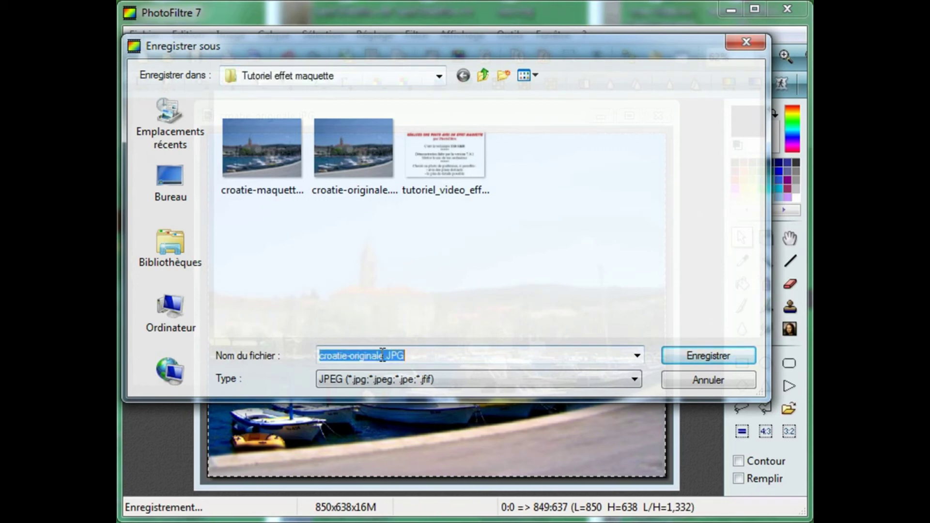
left_click(382, 356)
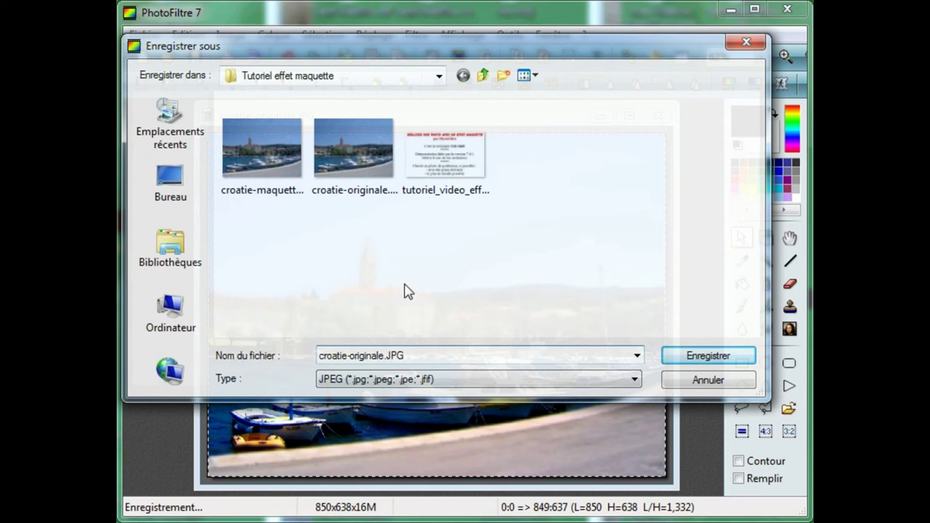
type("-01")
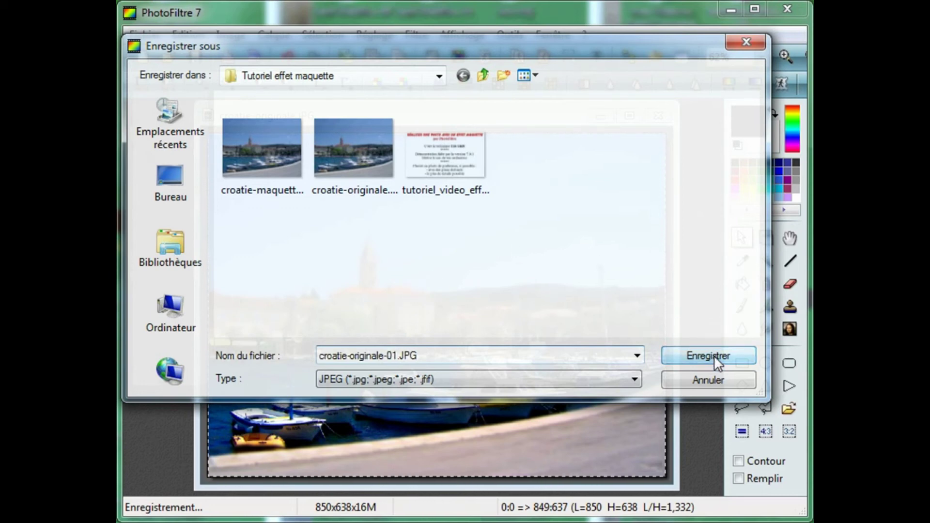
left_click(714, 356)
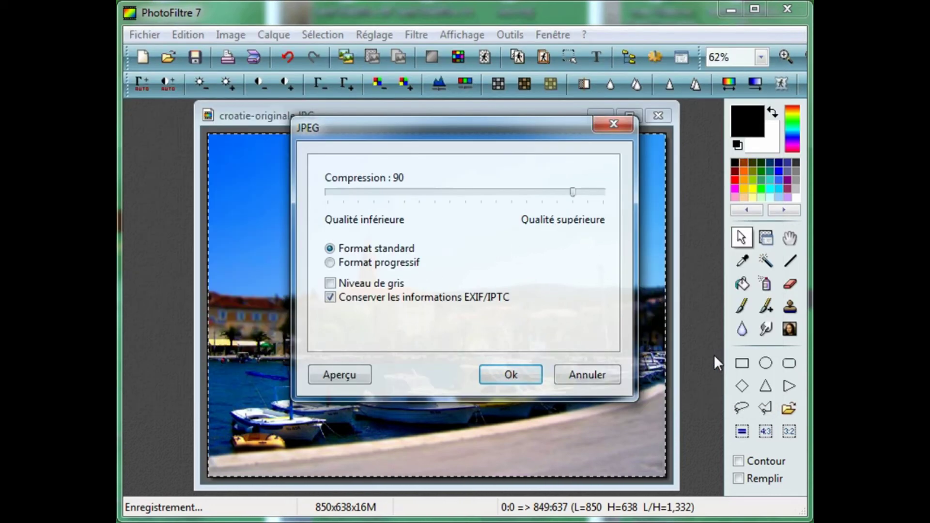
left_click(524, 376)
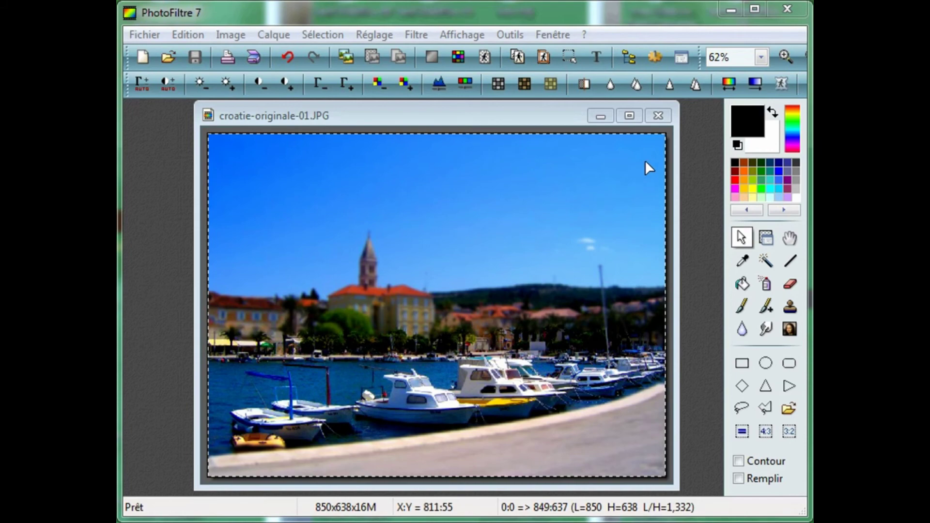
left_click(658, 116)
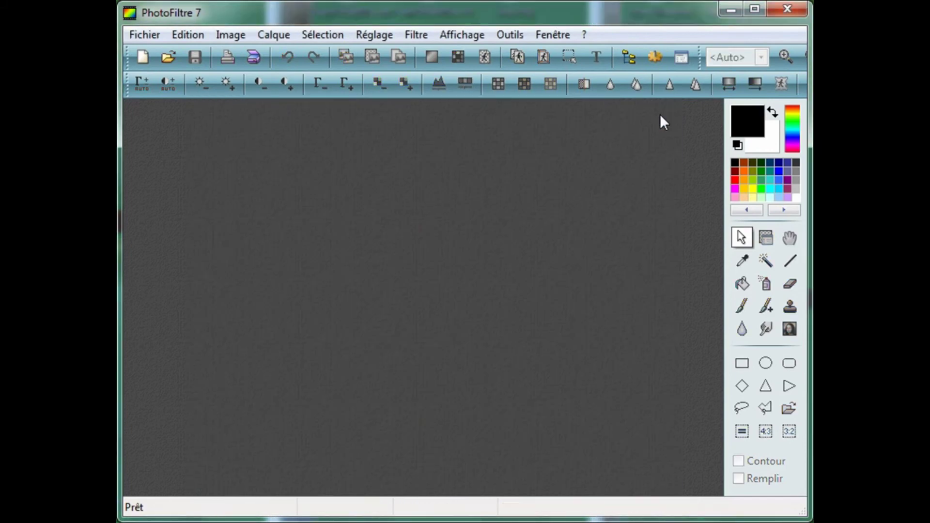
Reopen croatie-originale.JPG and open the saved miniature croatie-originale-01.JPG beside it
left_click(166, 55)
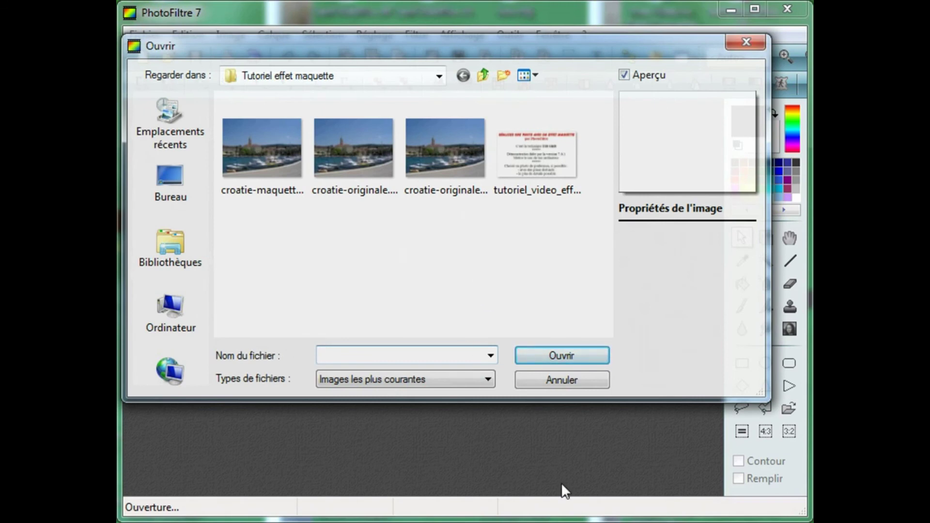
left_click(345, 180)
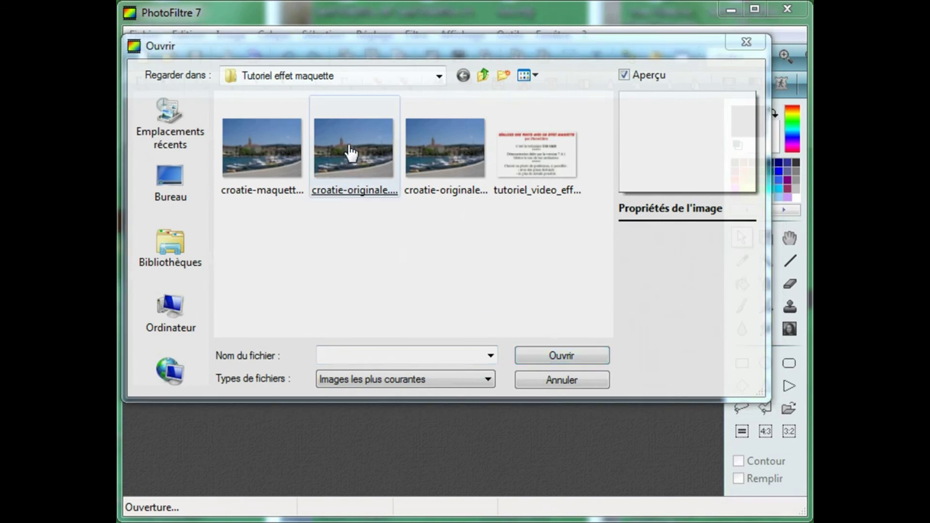
double_click(350, 153)
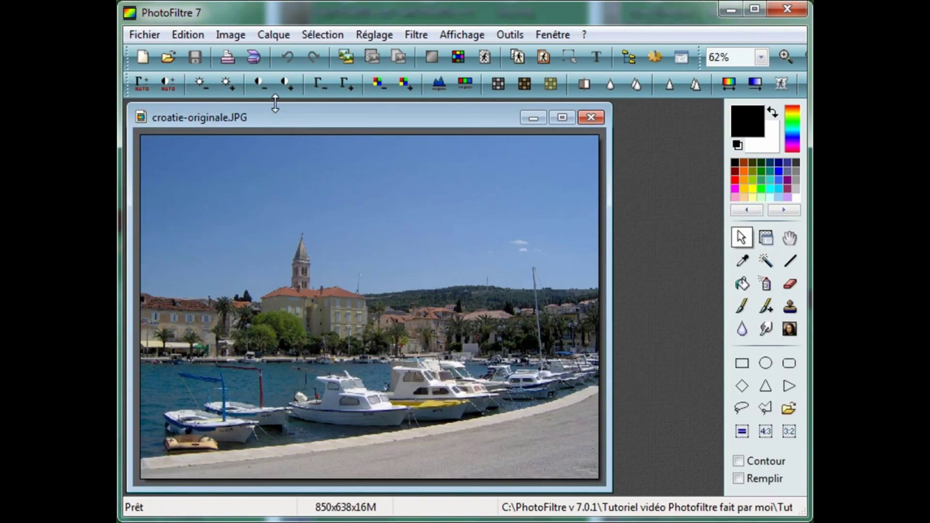
left_click(170, 57)
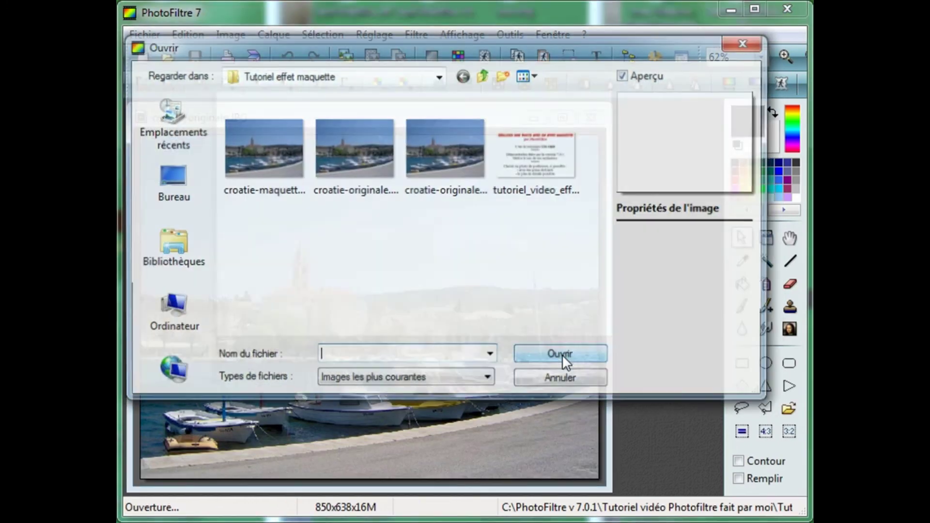
double_click(452, 158)
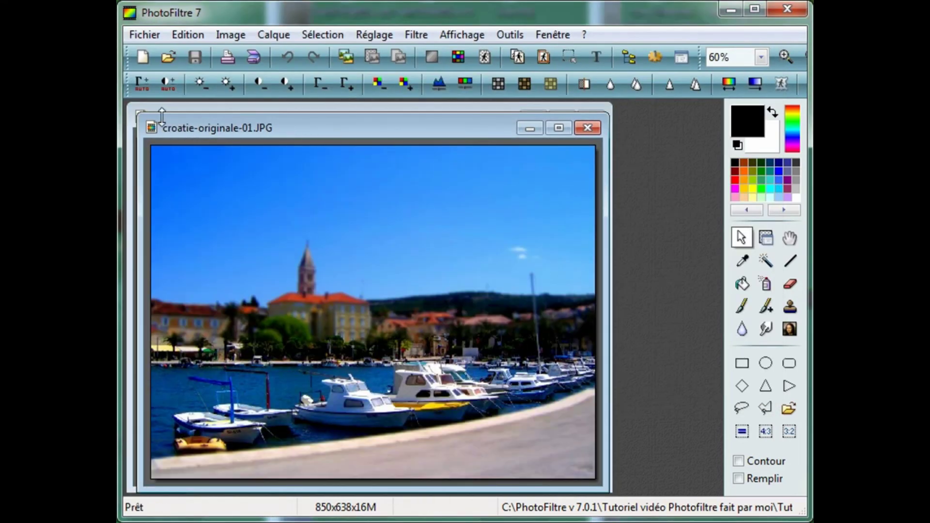
left_click_drag(164, 124, 621, 429)
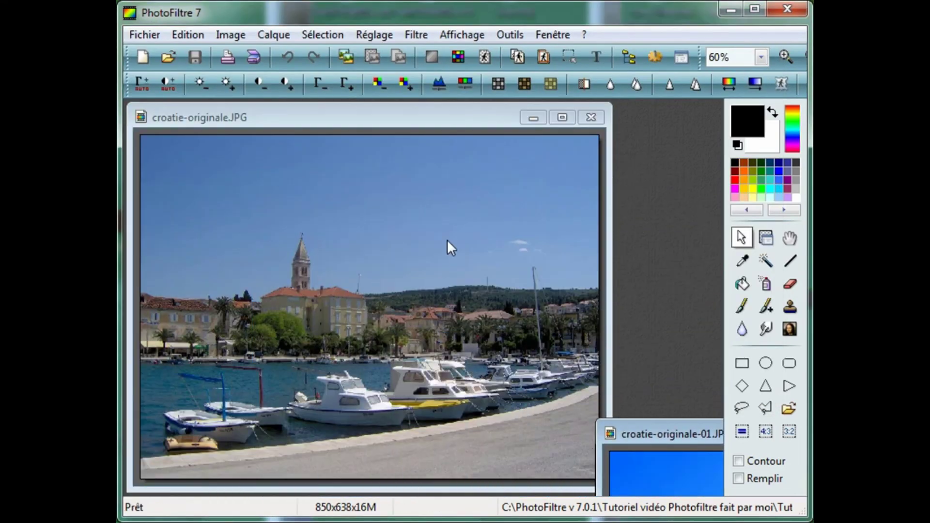
left_click_drag(401, 118, 464, 118)
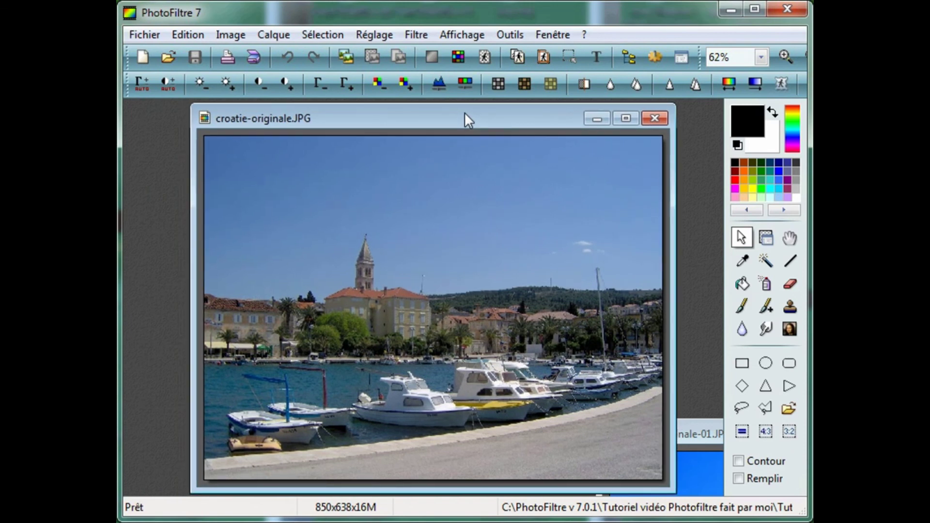
left_click(697, 429)
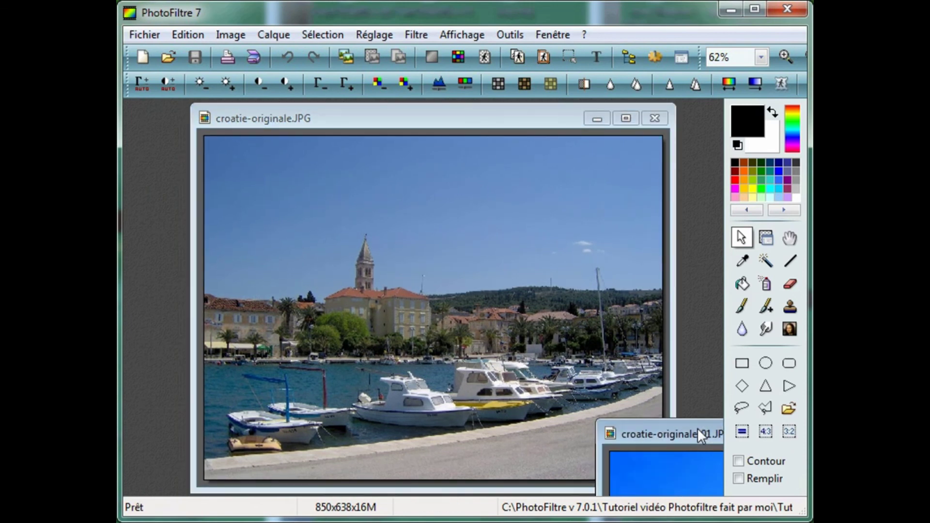
left_click_drag(697, 429, 300, 122)
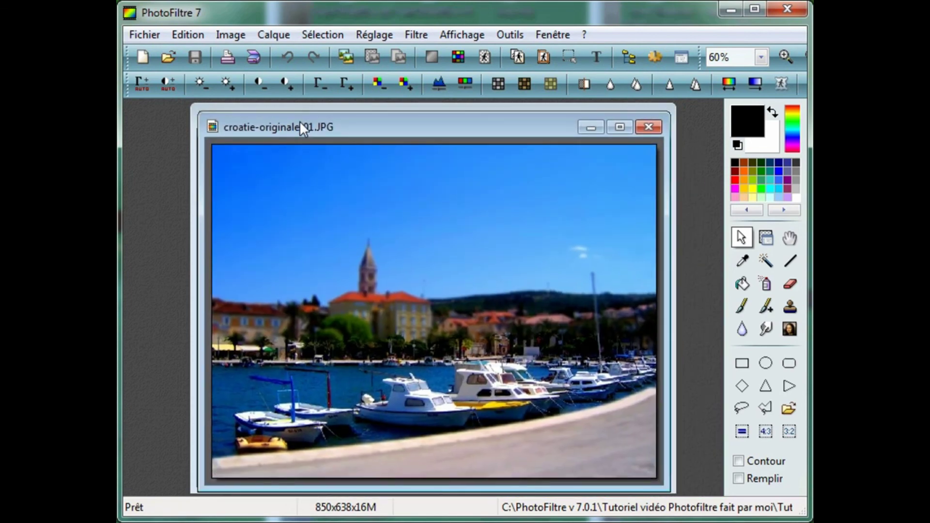
mouse_move(300, 122)
left_mouse_down()
mouse_move(444, 268)
mouse_move(665, 461)
left_mouse_up()
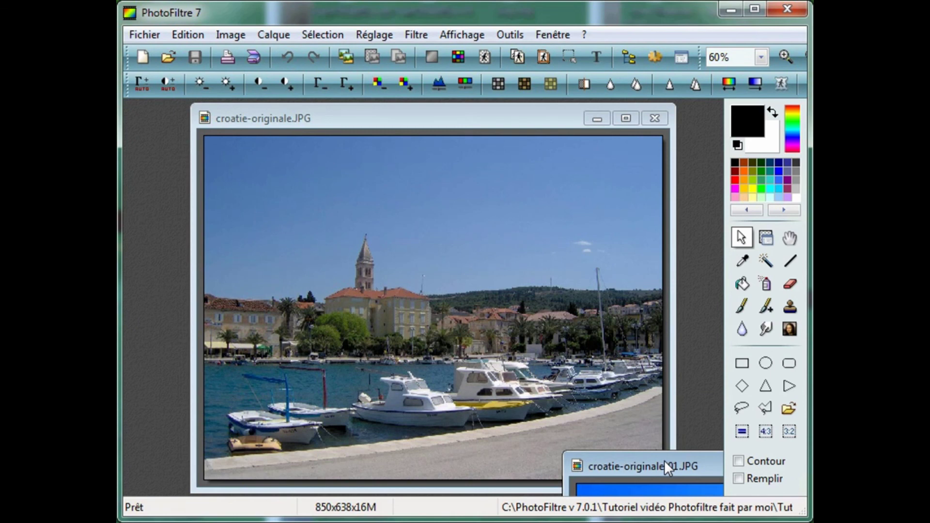
left_click_drag(664, 460, 297, 124)
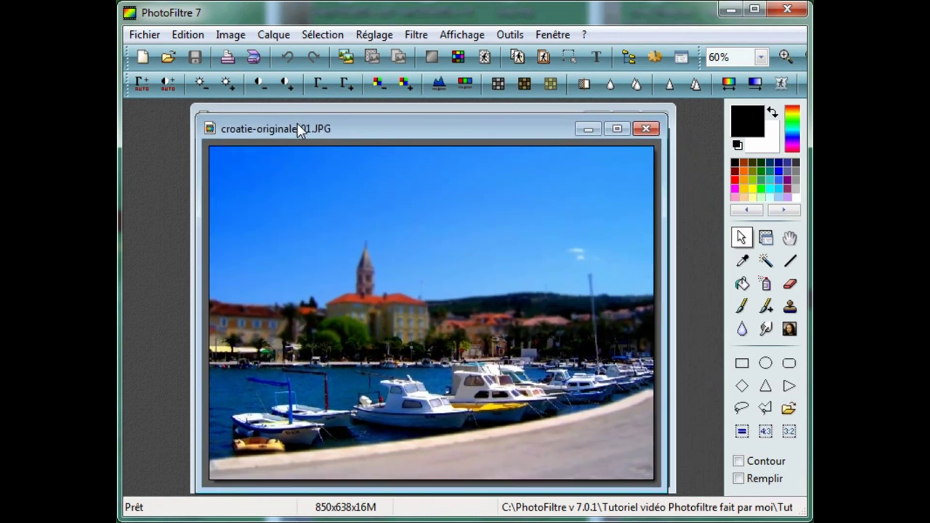